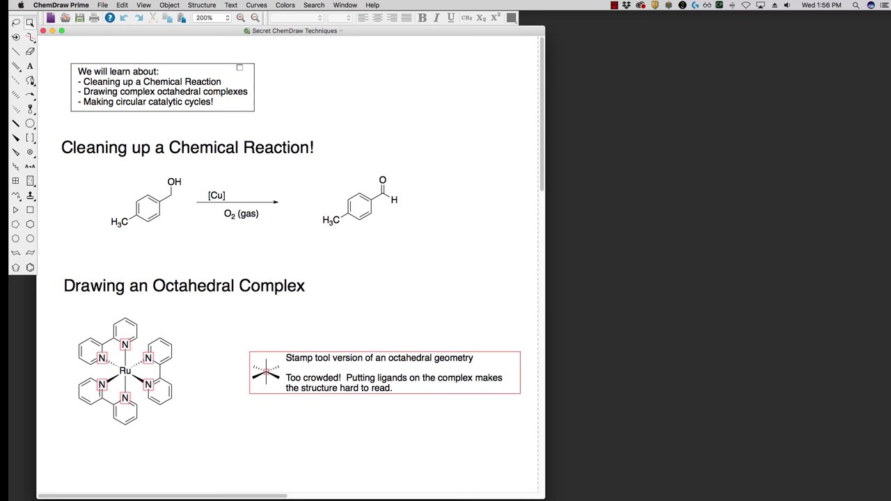
- Apply the ACS Document 1996 settings from the File menu to the document
left_click(101, 5)
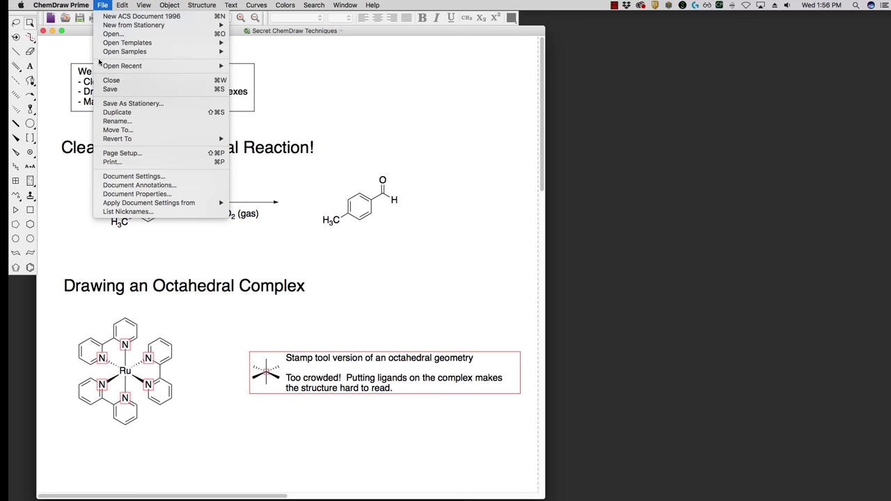
mouse_move(143, 204)
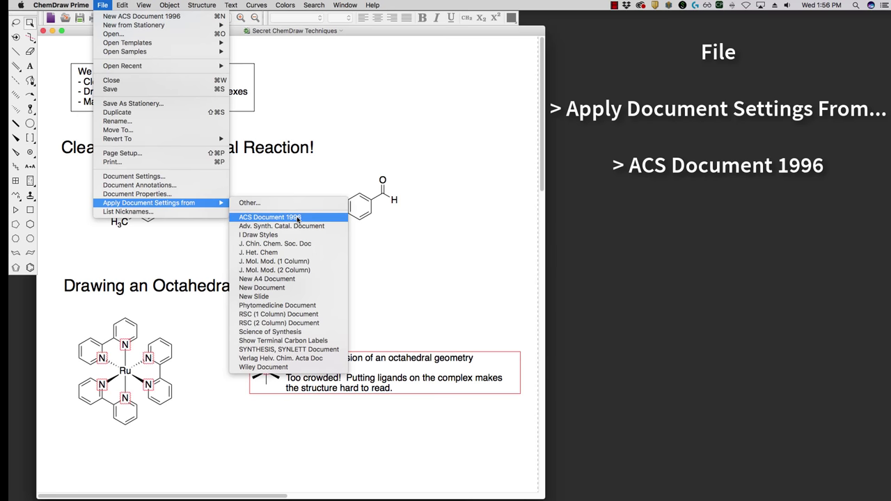
left_click(495, 236)
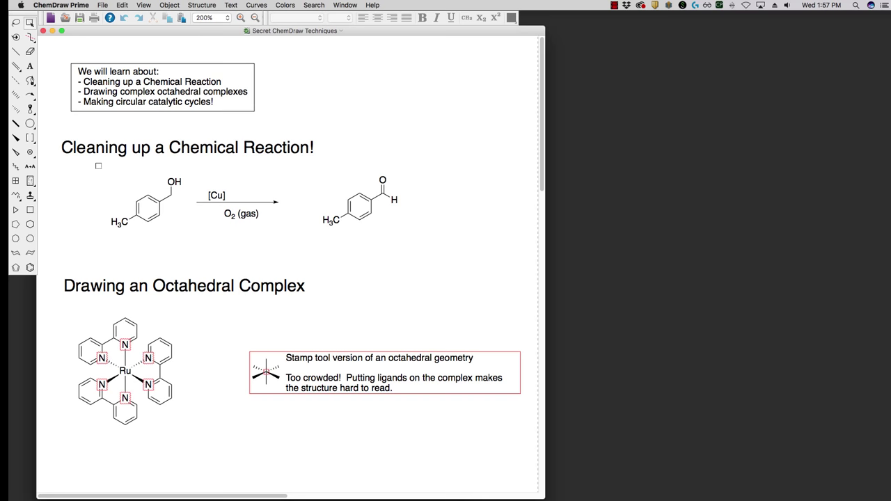
- Box-select the 4-methylbenzyl alcohol oxidation, including the arrow and the [Cu] and O2 (gas) labels
left_click_drag(98, 165, 102, 170)
left_click_drag(90, 168, 429, 246)
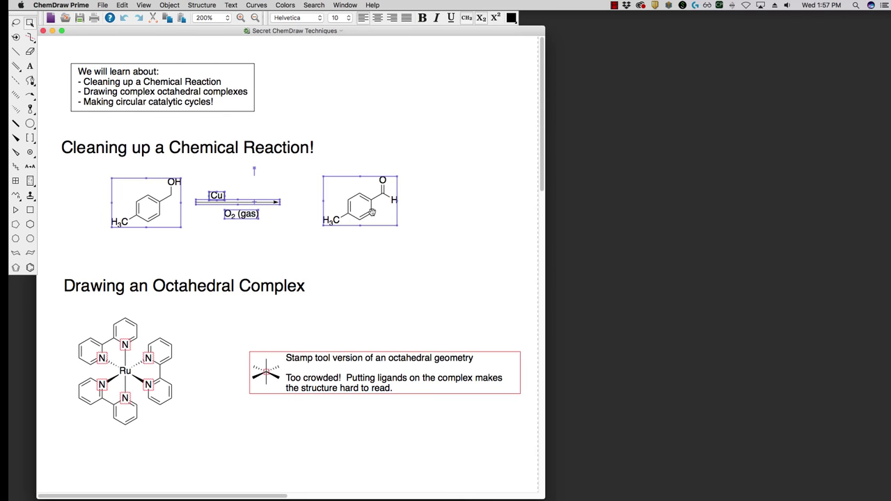
- Run Structure > Clean Up Reaction on the oxidation scheme
left_click(195, 4)
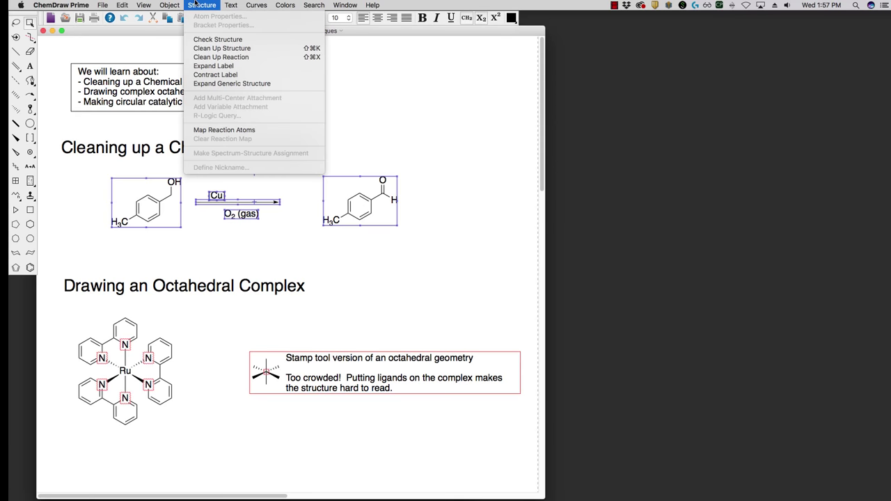
left_click(240, 57)
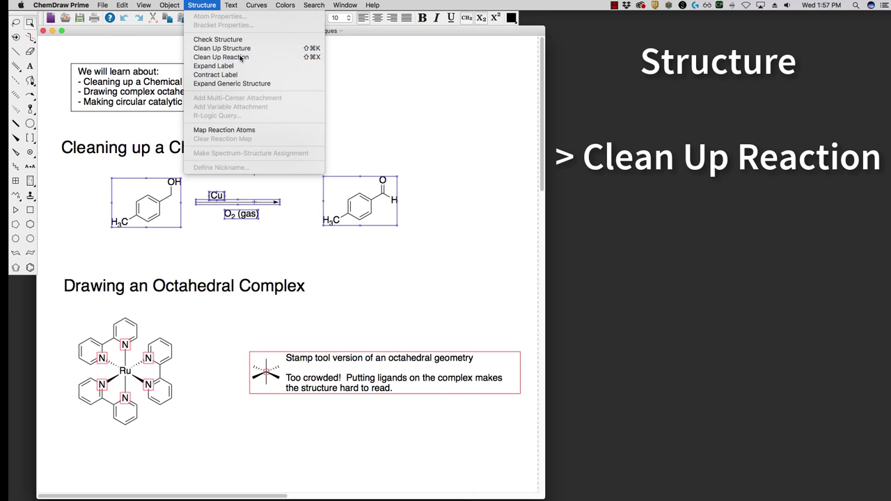
left_click(437, 237)
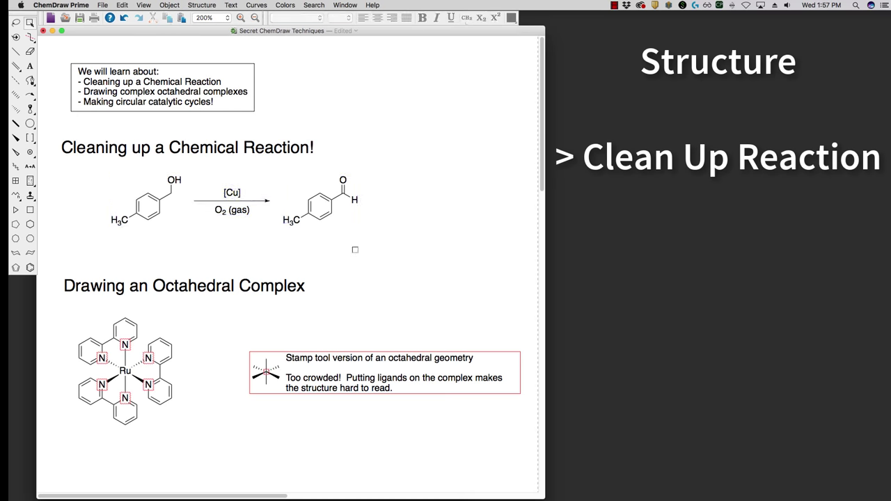
- Reselect the reaction, nudge it up slightly and clean it up again
double_click(238, 202)
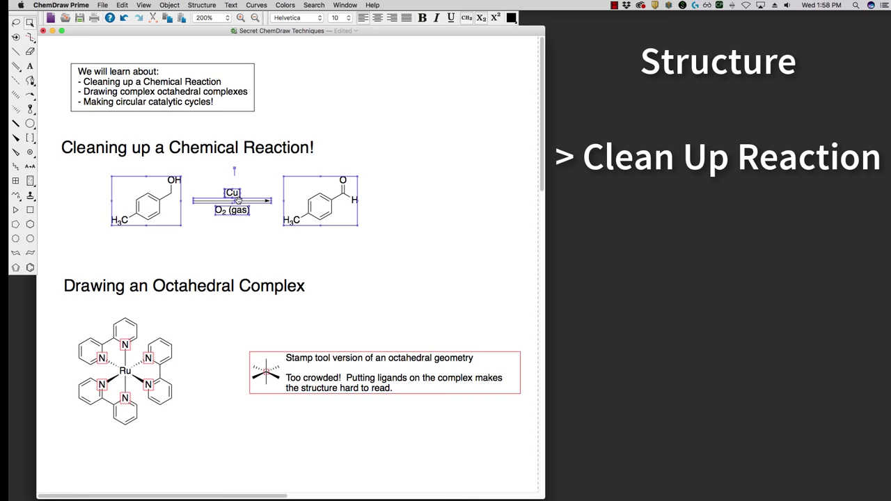
key("super+shift+k")
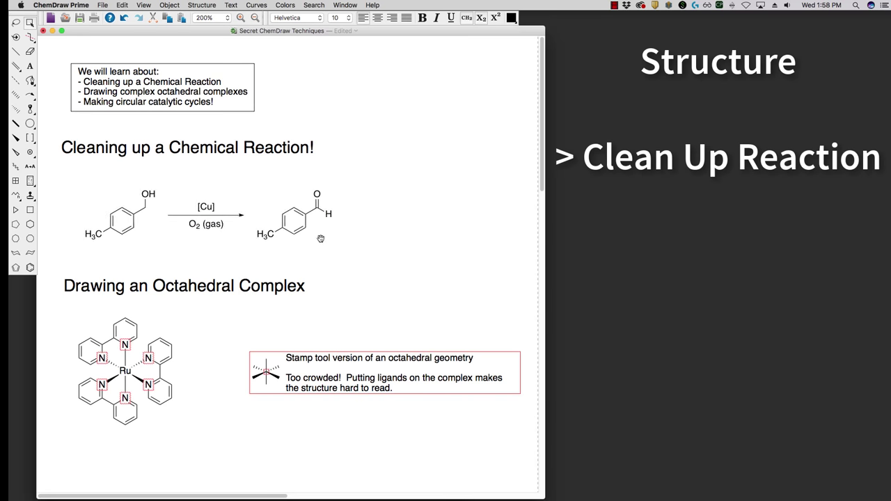
left_click_drag(307, 211, 309, 197)
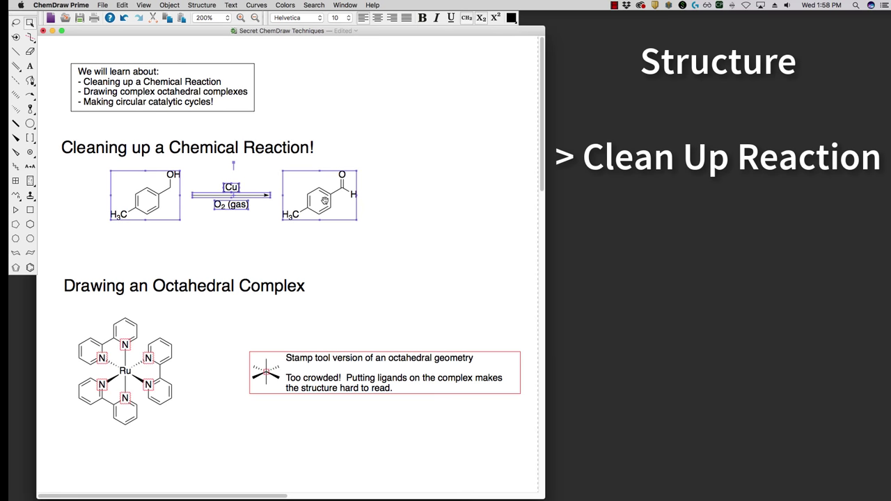
key("super+shift+k")
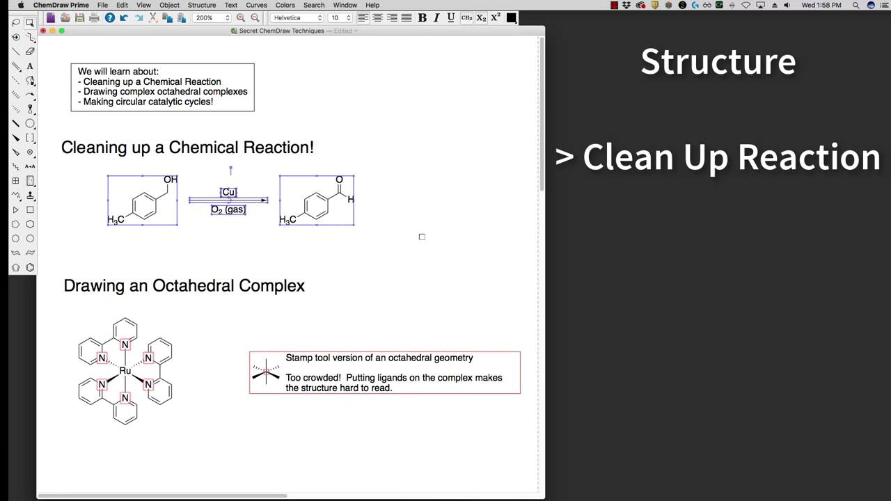
left_click(421, 237)
scroll(422, 193, "down", 3)
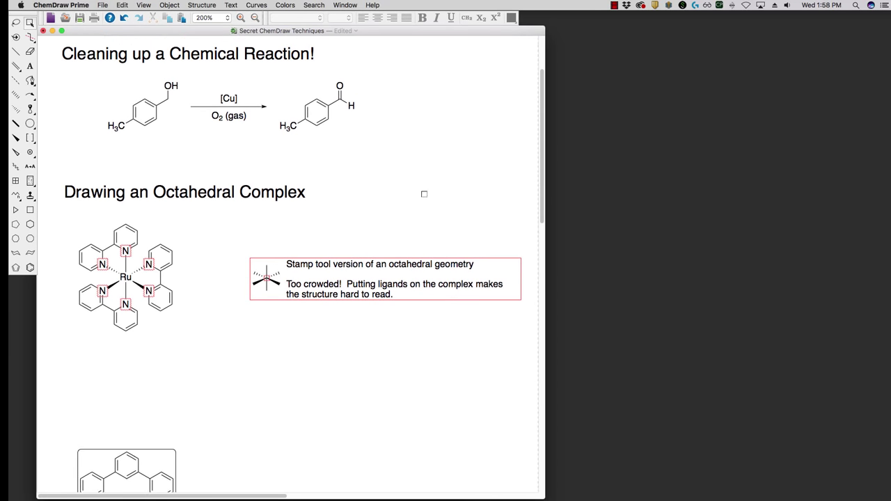
- Choose the octahedral template from the Stereocenters template category
scroll(424, 195, "up", 2)
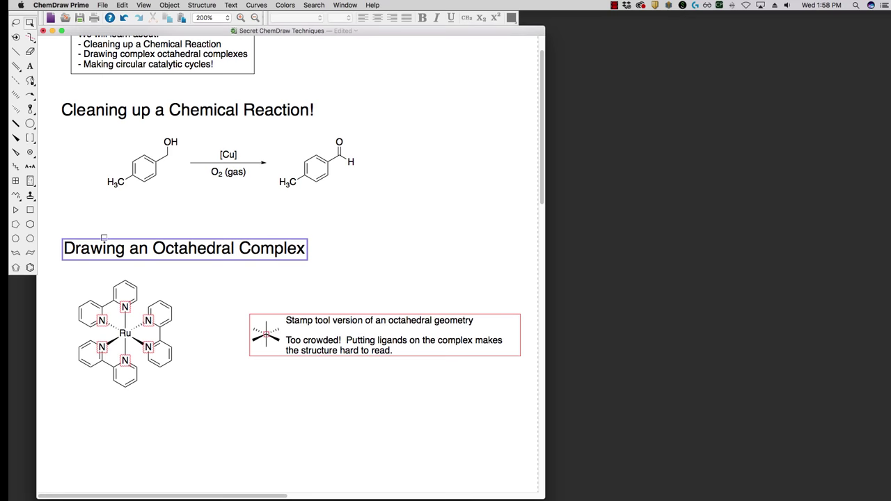
left_click(29, 197)
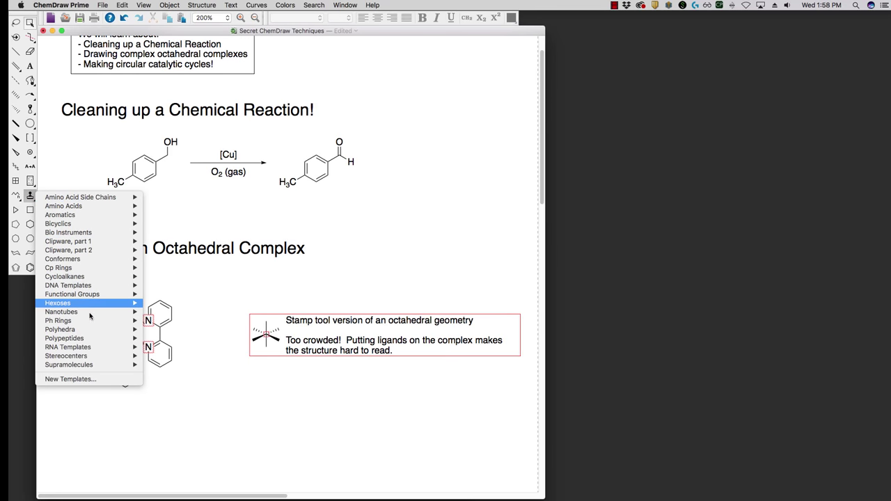
mouse_move(82, 356)
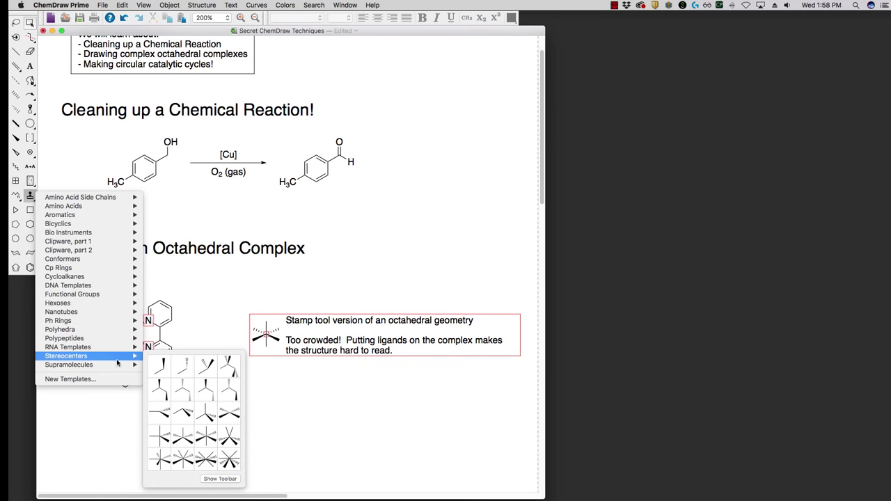
left_click(205, 437)
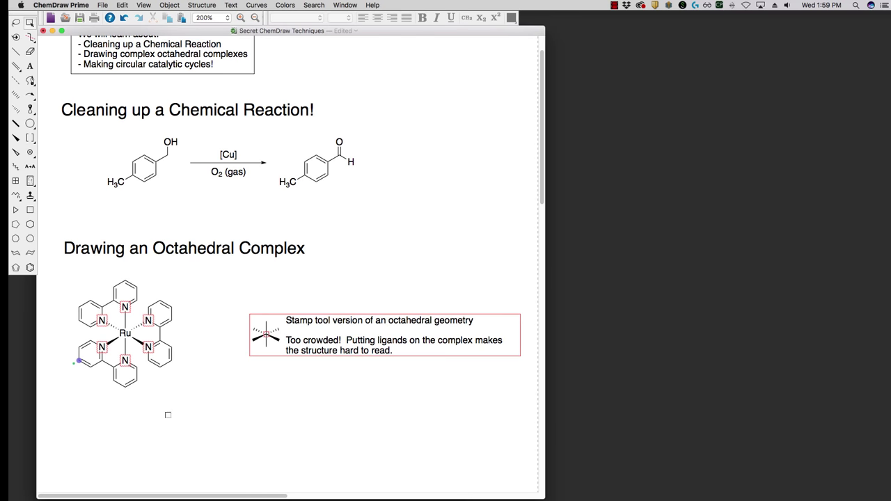
- Place a benzene ring on the blank page beside The KEY! macrocycle
scroll(94, 394, "down", 6)
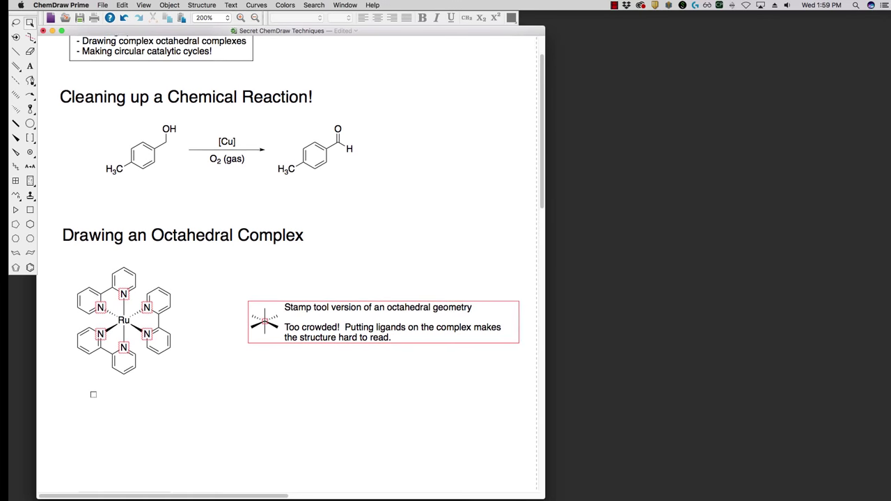
scroll(93, 395, "down", 7)
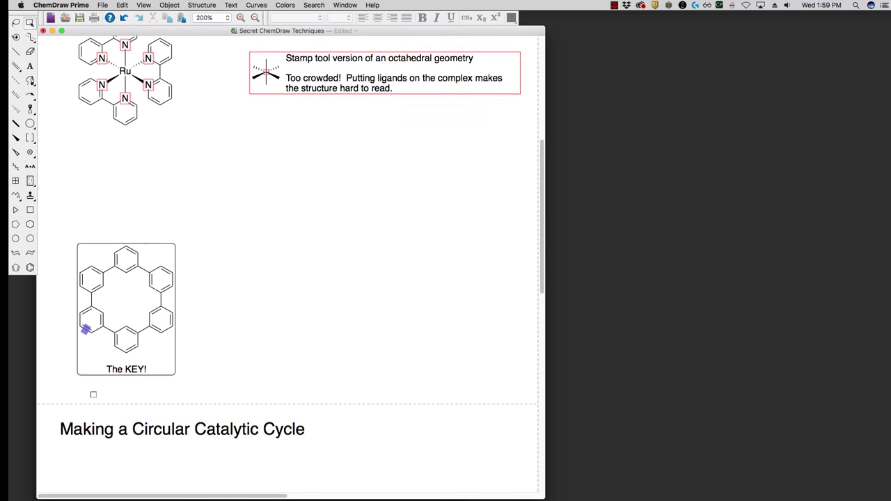
scroll(141, 272, "up", 3)
scroll(140, 272, "up", 1)
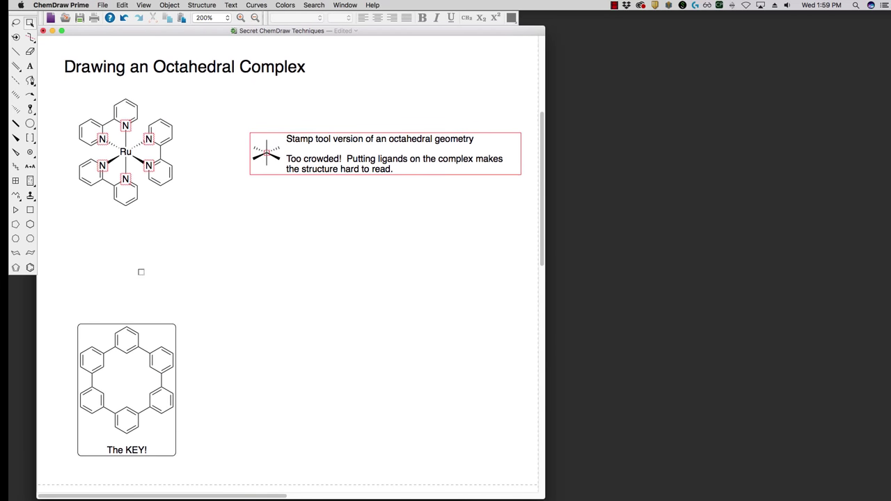
left_click(80, 403)
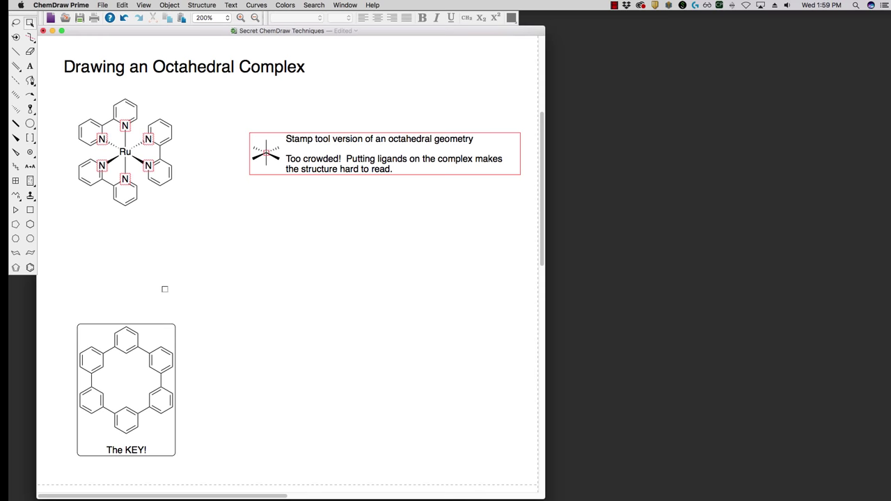
left_click(29, 268)
left_click(321, 302)
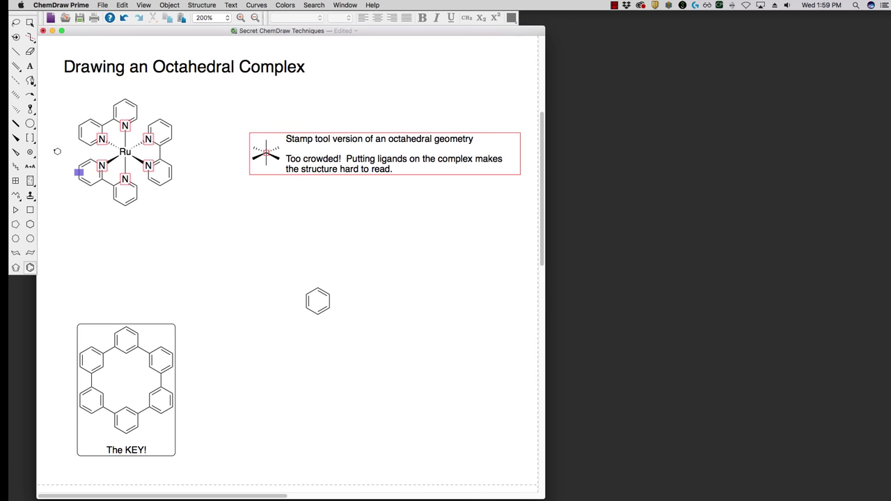
left_click(15, 52)
- Chain five benzene rings together using the A hotkey and connecting bonds
key("a")
left_click(353, 341)
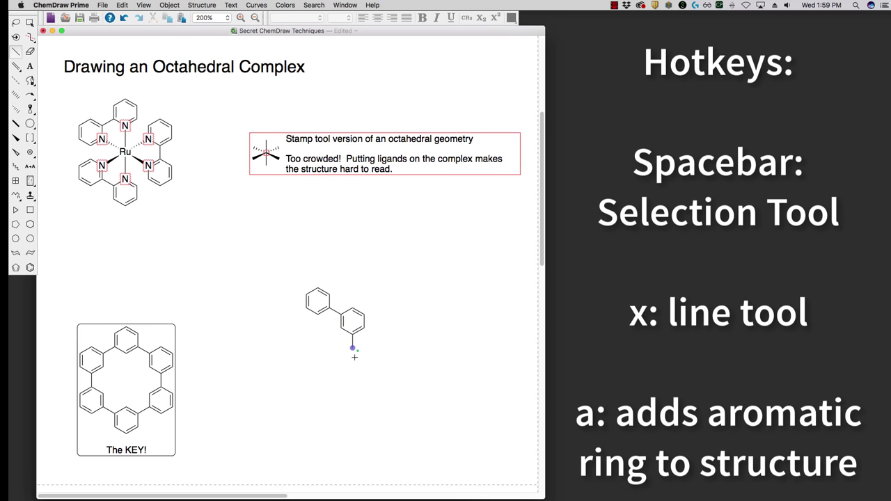
key("a")
key("a")
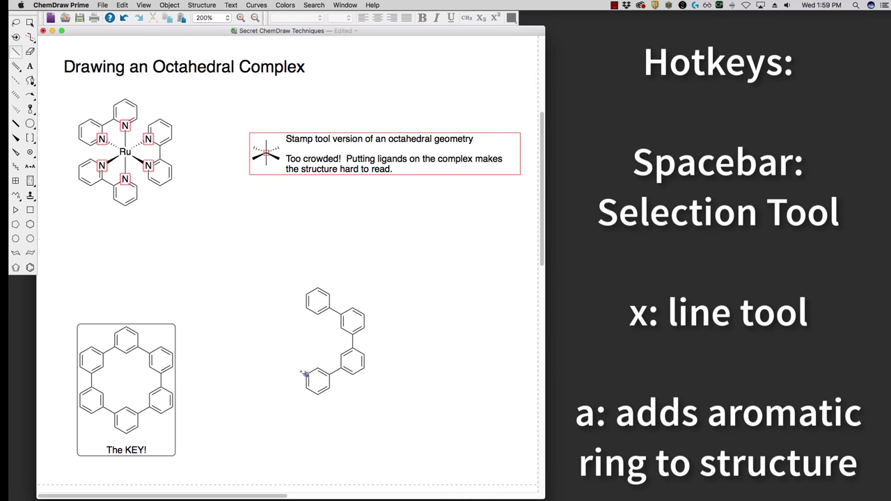
key("a")
left_click(283, 346)
key("a")
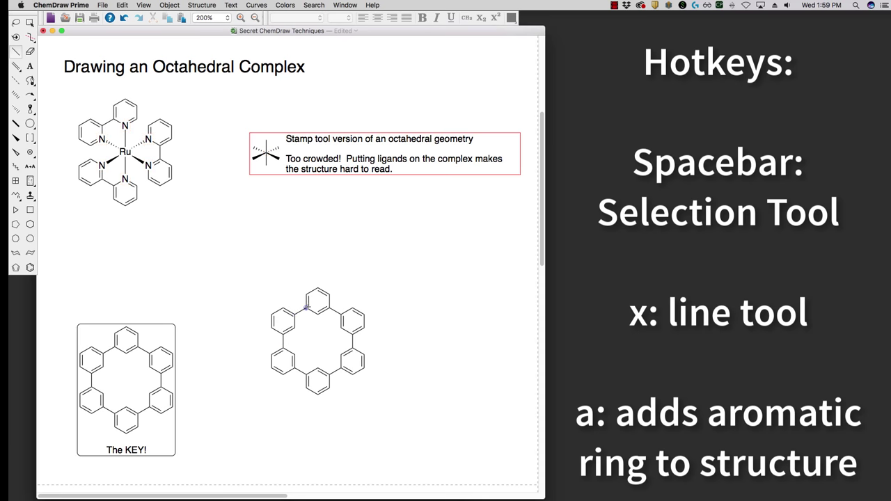
- Close the macrocycle and bond two inner ring atoms to the central atom
left_click_drag(295, 315, 306, 307)
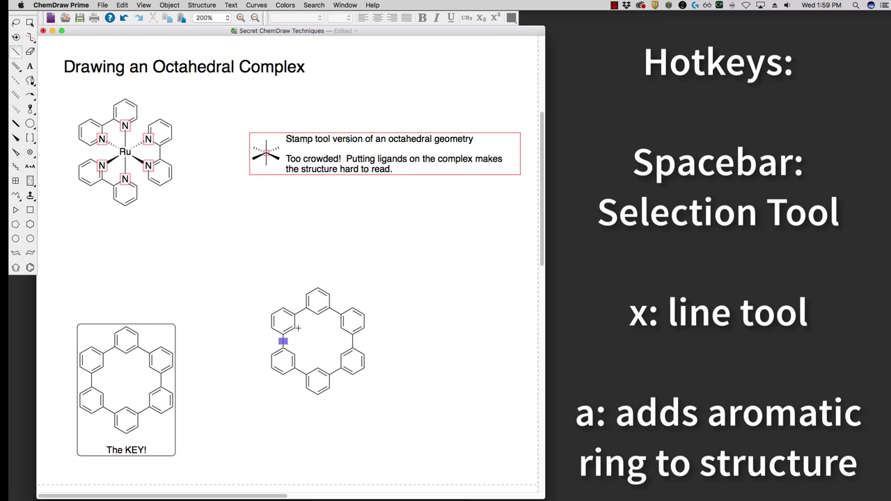
mouse_move(295, 328)
left_mouse_down()
mouse_move(312, 344)
mouse_move(311, 326)
mouse_move(307, 335)
mouse_move(342, 325)
mouse_move(306, 335)
left_mouse_up()
left_click_drag(317, 368, 306, 335)
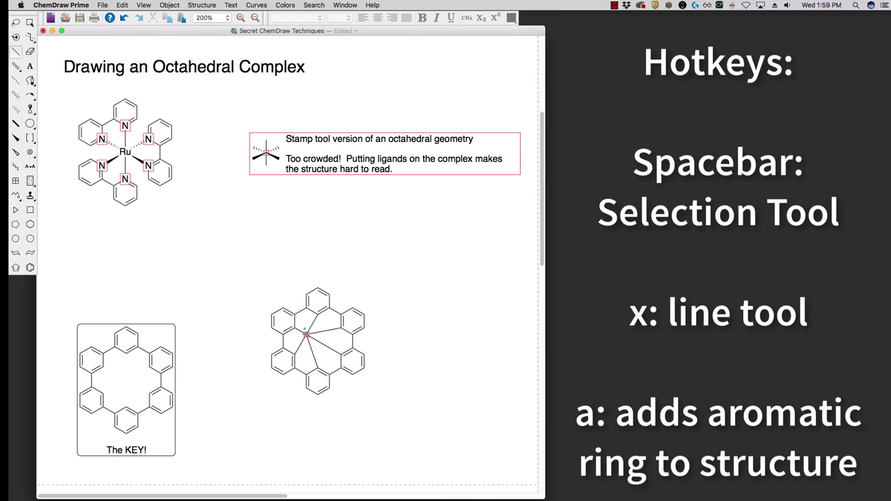
- Nudge the central metal atom toward the middle of the ring system
key("space")
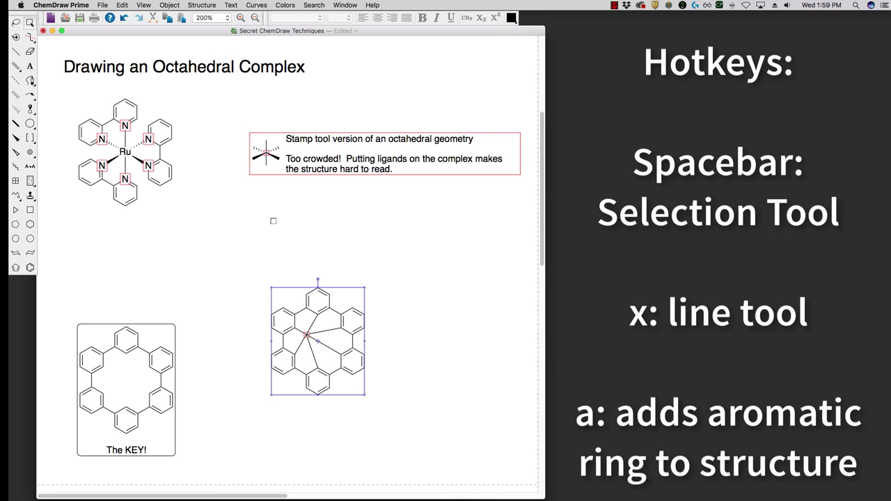
left_click(285, 340)
left_click_drag(306, 335, 318, 342)
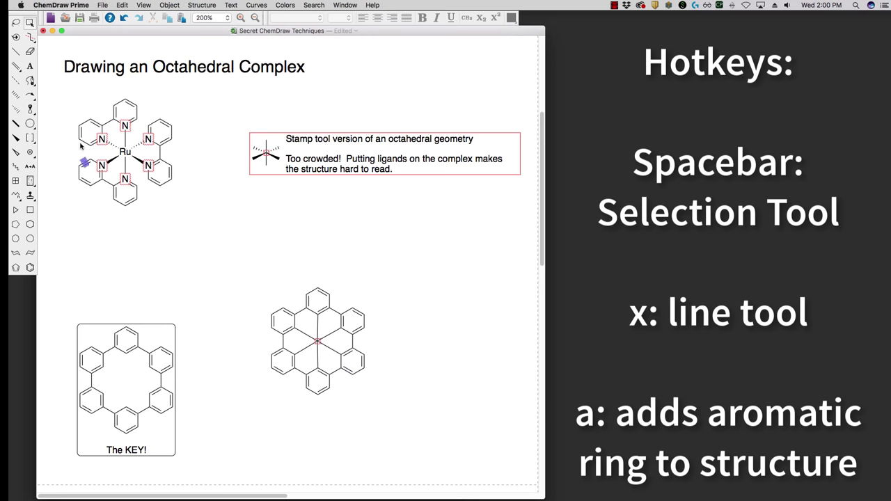
- Label the central atom Fe, deleting and redoing the first label attempt
left_click(30, 66)
left_click(316, 340)
type("Fe")
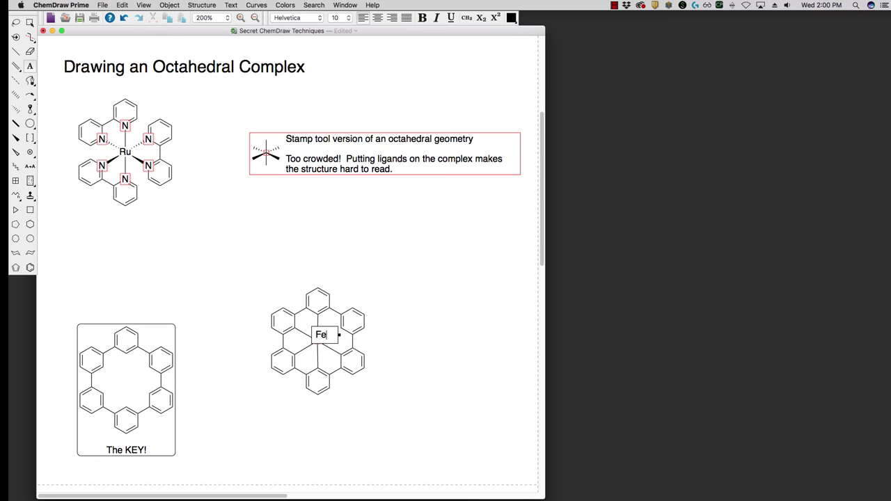
left_click(245, 381)
key("super+alt+Tab")
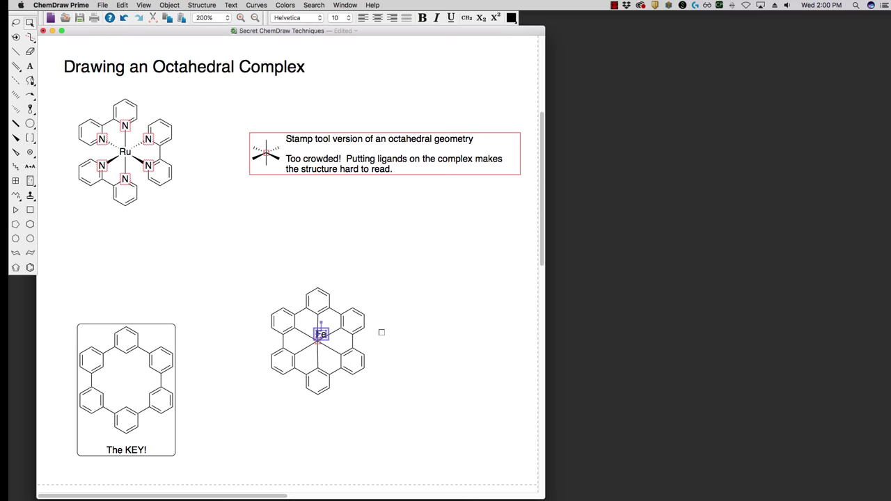
key("Delete")
left_click(30, 66)
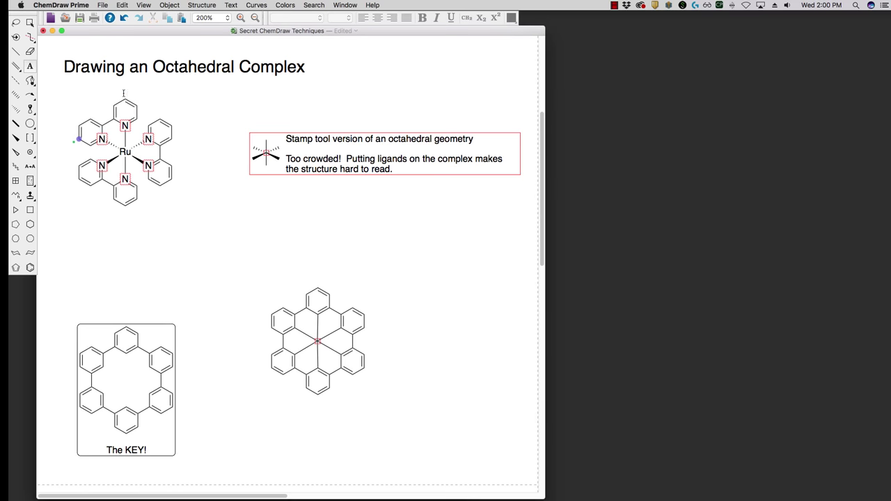
left_click(317, 341)
type("Fer")
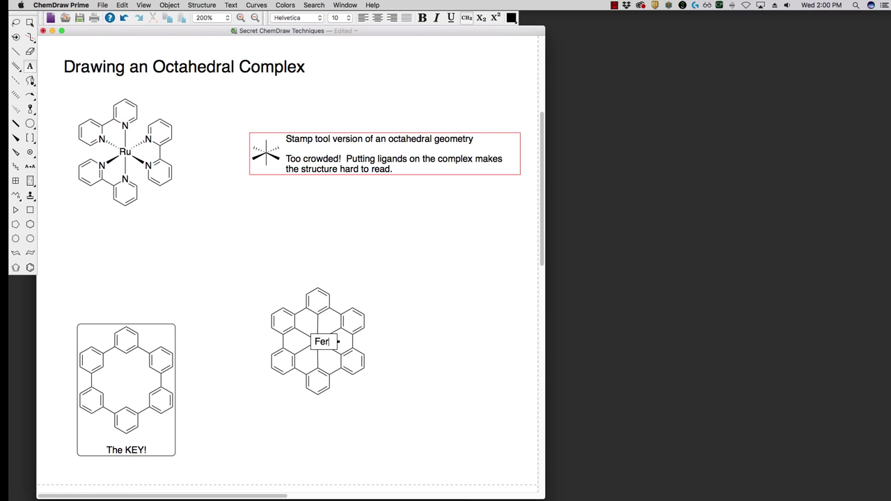
left_click(29, 22)
- Delete the bonds joining neighbouring rings and change the iron-bound ring atoms to N
left_click(400, 374)
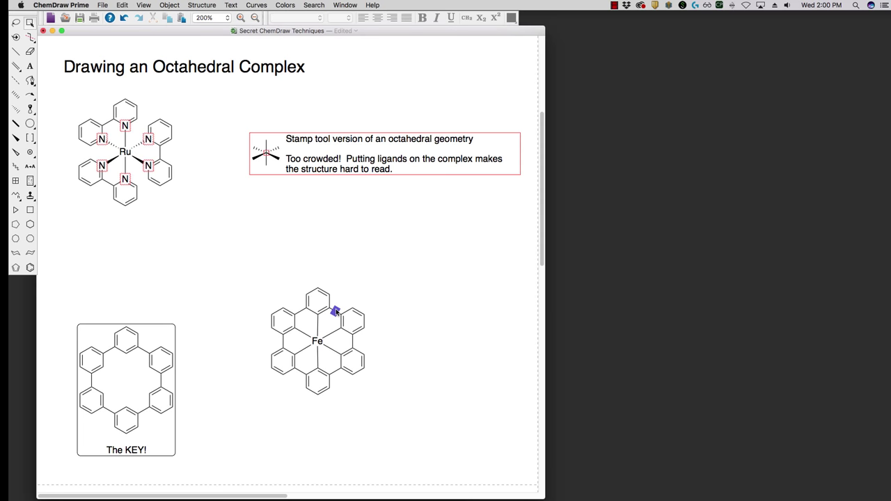
key("Delete")
key("Delete")
key("Delete")
key("n")
key("n")
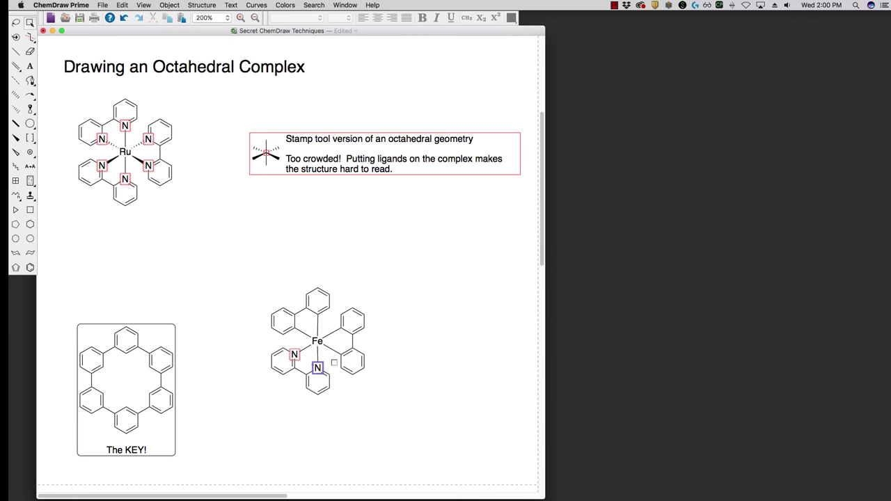
key("n")
key("n")
key("n")
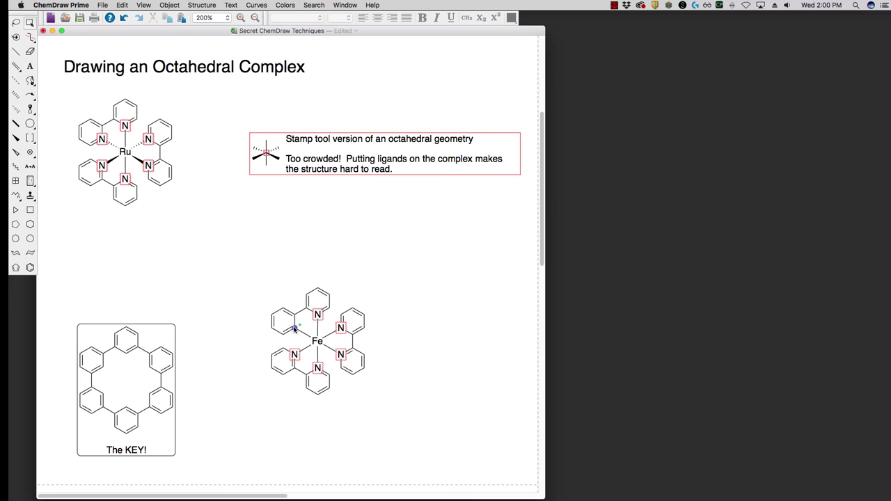
key("n")
- Make the lower-left Fe–N bond a wedge and the two upper Fe–N bonds hashed
left_click(15, 137)
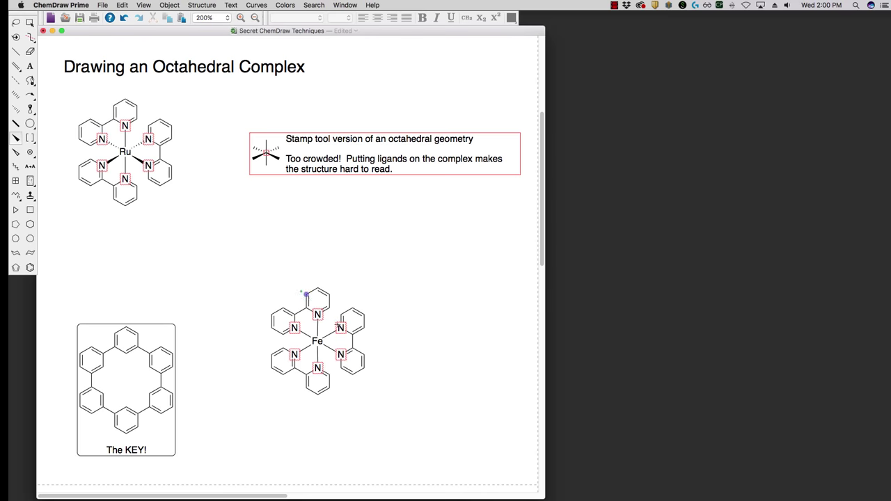
left_click(304, 348)
left_click(15, 110)
left_click(306, 334)
left_click(329, 335)
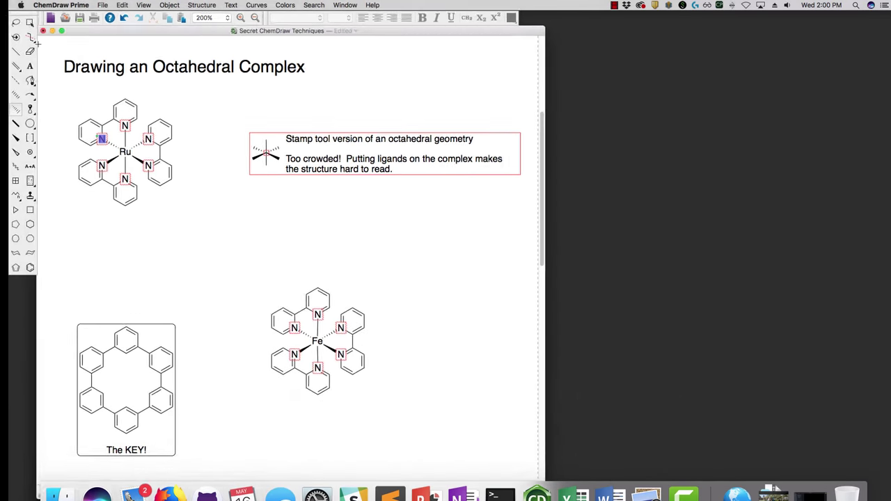
- Move the whole Fe complex up and to the left
left_click(30, 22)
left_click_drag(329, 375, 298, 340)
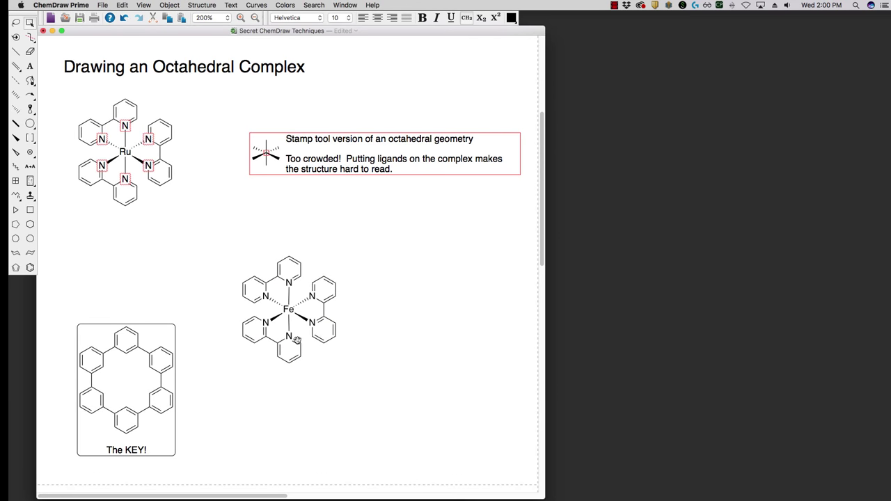
left_click(448, 437)
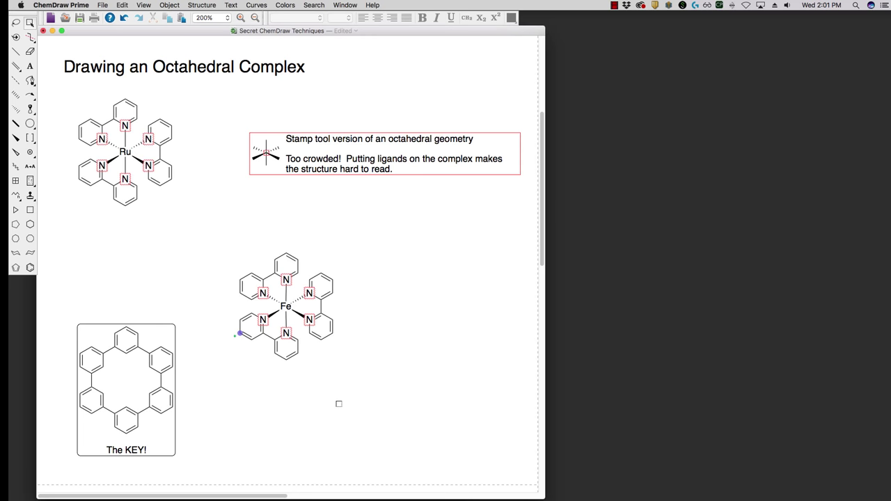
scroll(290, 475, "down", 15)
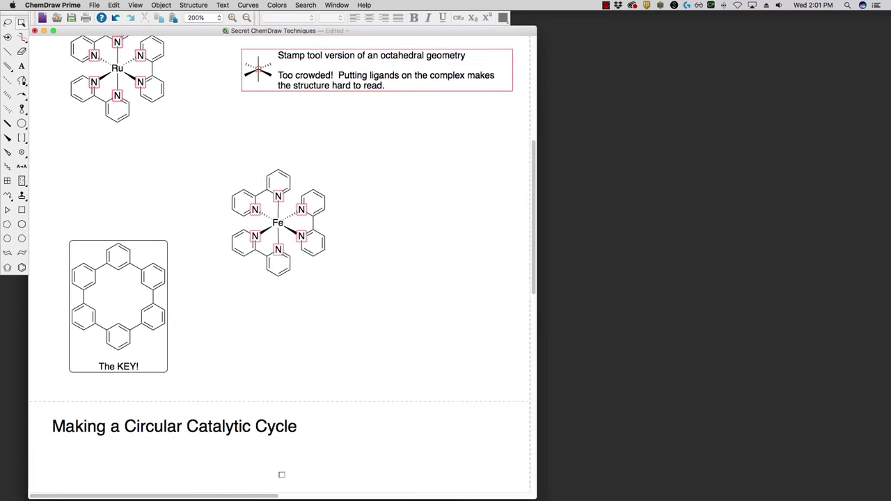
scroll(281, 475, "down", 3)
scroll(282, 475, "up", 3)
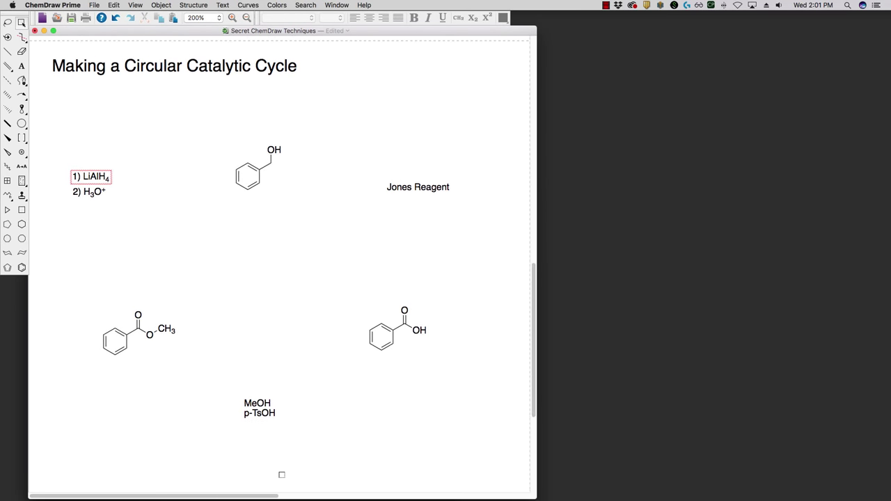
scroll(281, 475, "down", 1)
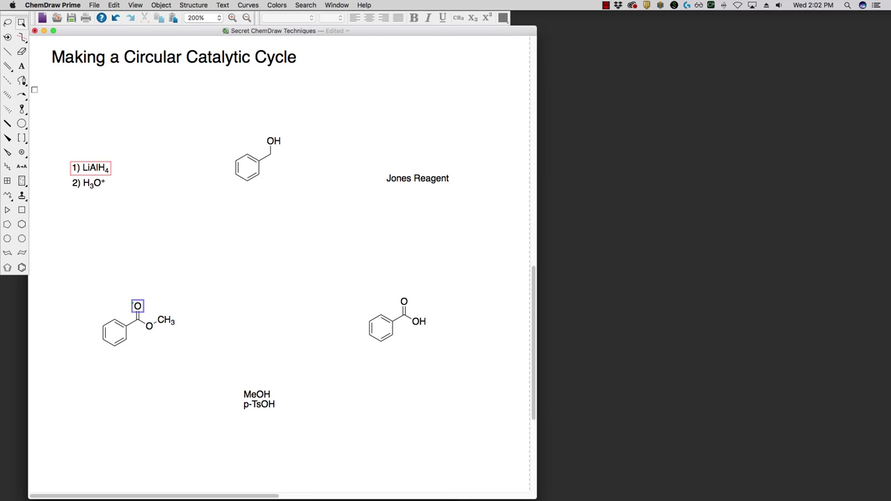
left_click(22, 98)
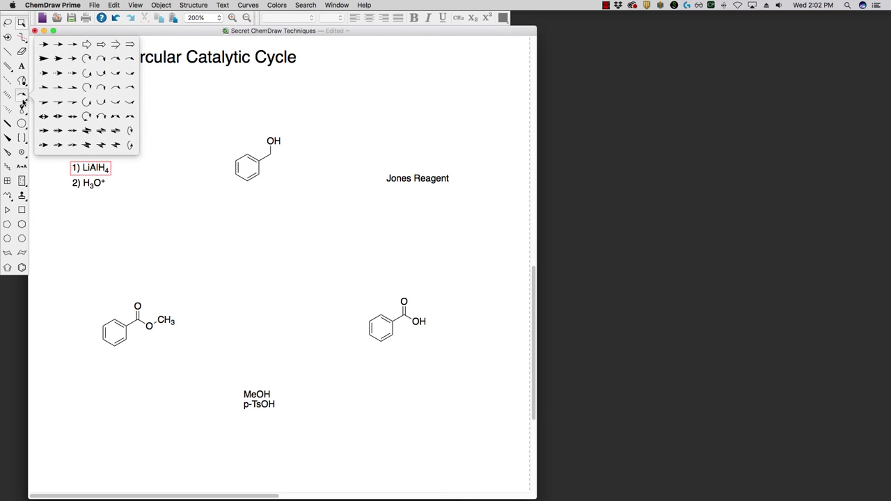
left_click(130, 59)
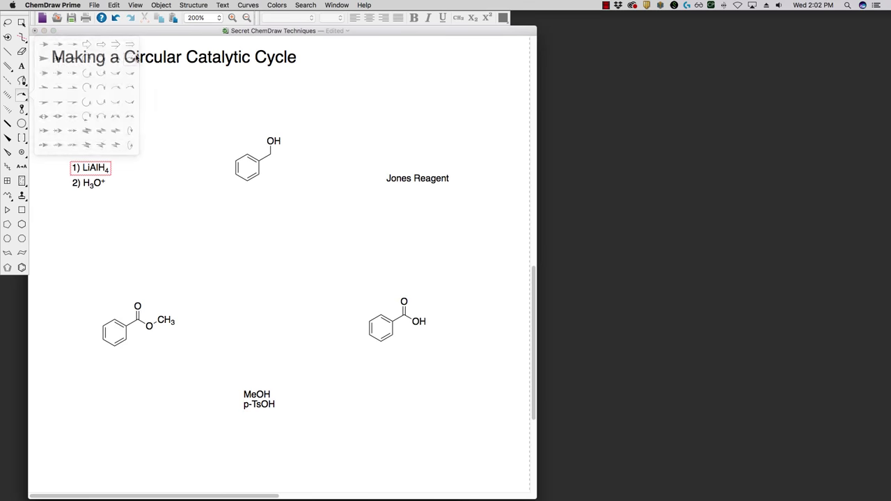
left_click(299, 165)
left_click_drag(347, 210, 376, 254)
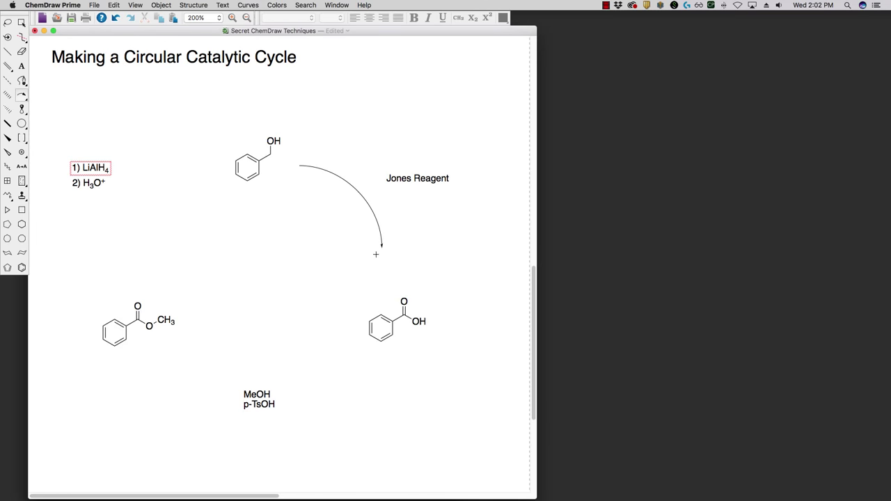
left_click_drag(349, 337, 189, 346)
left_click_drag(130, 295, 218, 174)
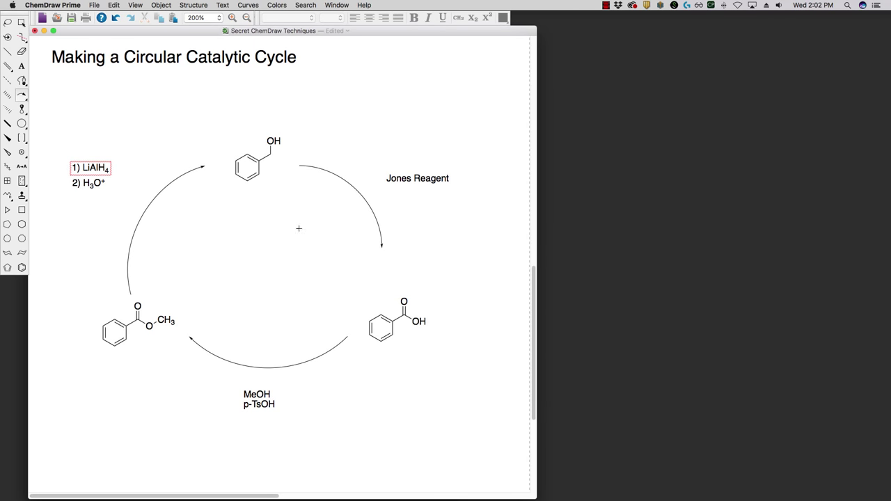
left_click(21, 21)
key("Delete")
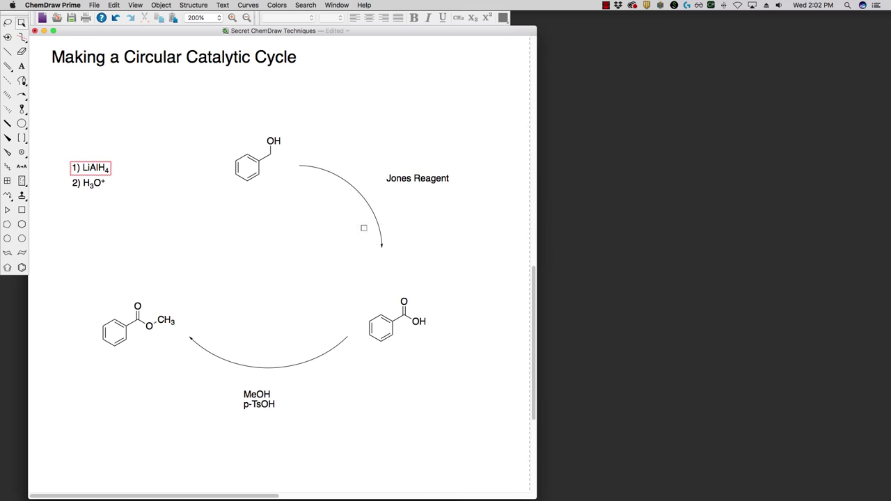
key("Delete")
key("Delete")
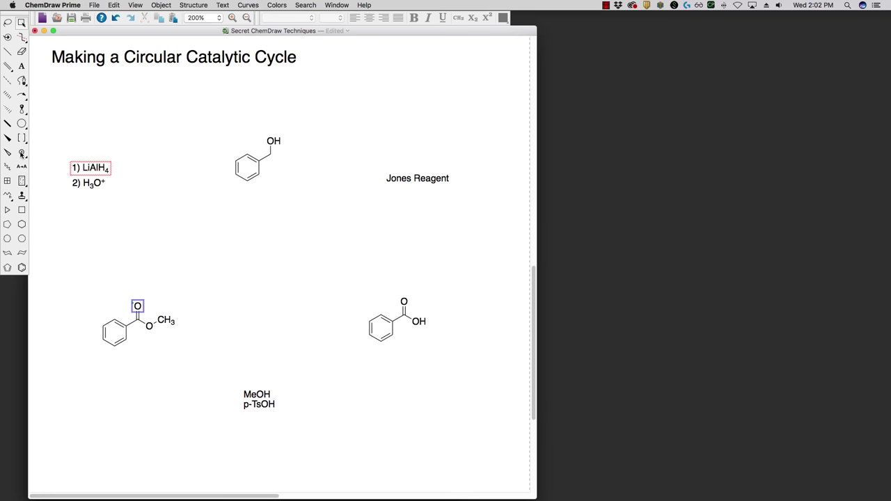
- Draw a large guide circle with the oval tool and shift it down-right
left_click_drag(21, 122, 42, 105)
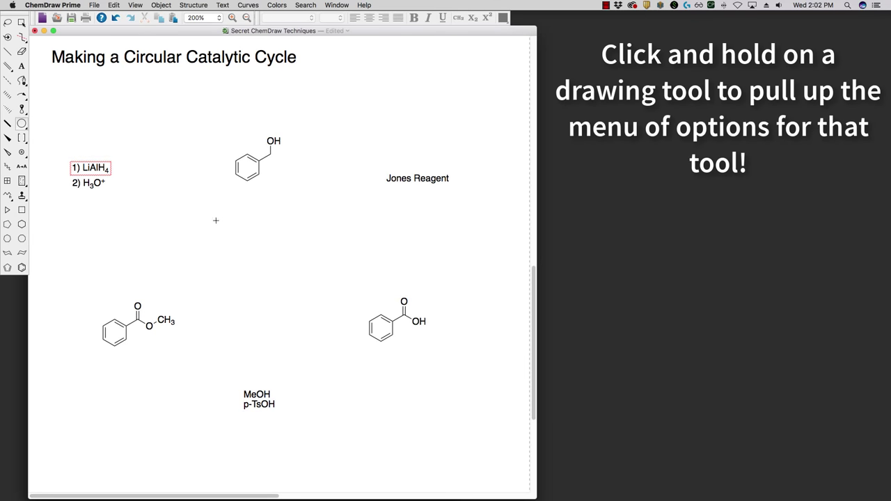
left_click_drag(216, 221, 309, 270)
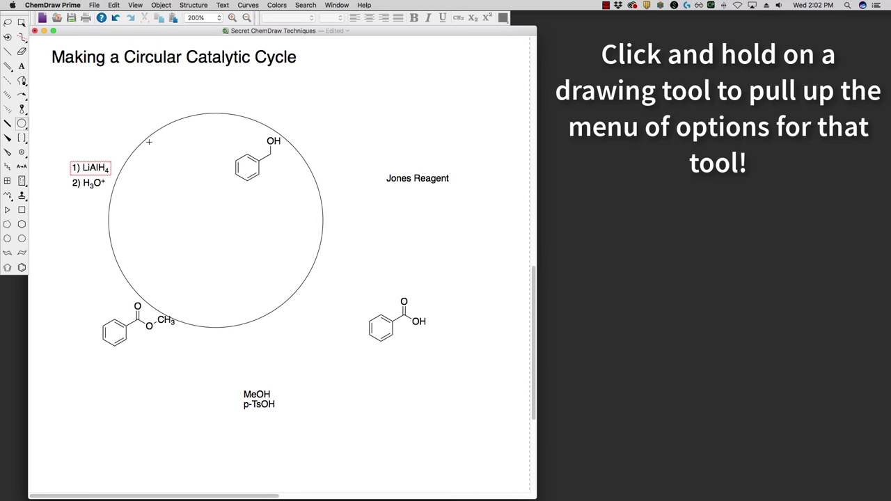
left_click(21, 22)
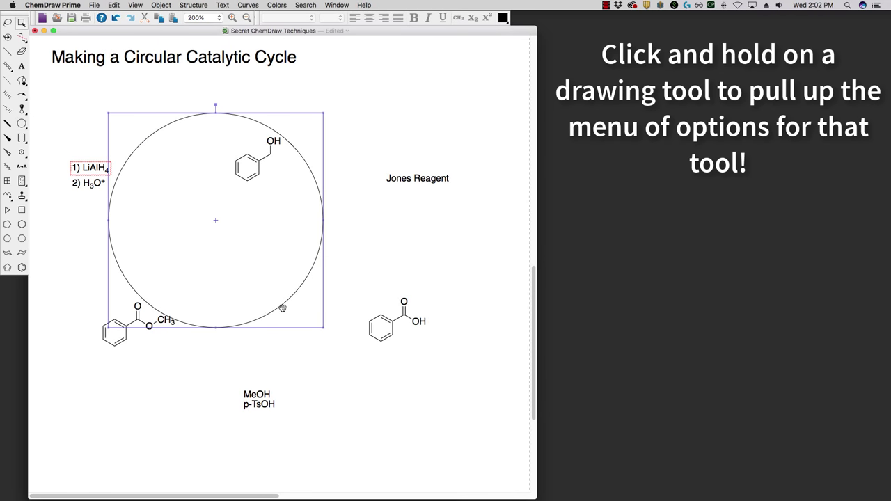
left_click_drag(284, 308, 320, 344)
left_click(316, 114)
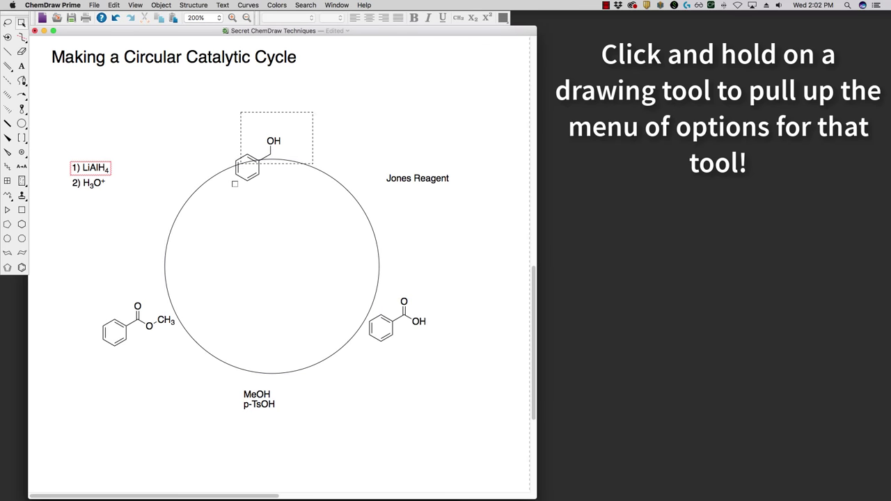
- Move benzyl alcohol to the circle's top, benzoic acid right, methyl benzoate lower-left
left_click_drag(235, 184, 261, 177)
left_click_drag(439, 292, 355, 360)
left_click_drag(407, 321, 370, 332)
left_click_drag(73, 294, 201, 363)
left_click_drag(143, 325, 188, 325)
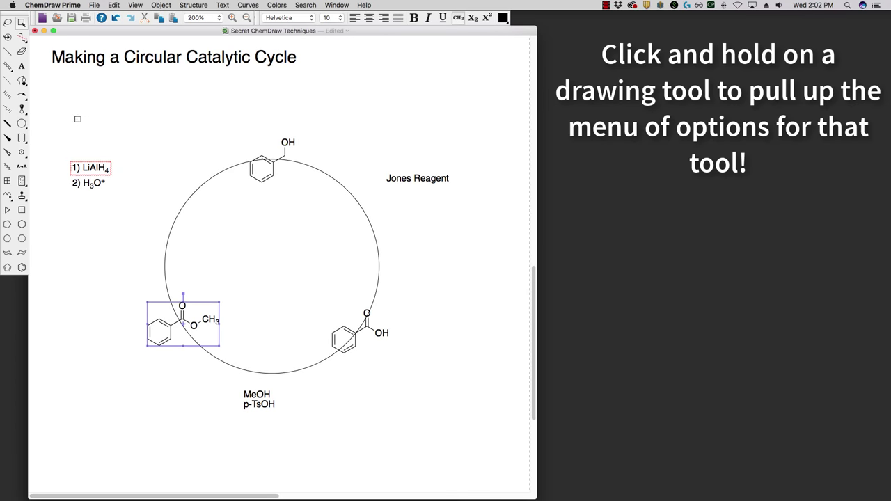
- Draw arrows alcohol→acid, acid→ester and ester→alcohol, each bent into a -90° arc along the circle
left_click_drag(21, 95, 73, 45)
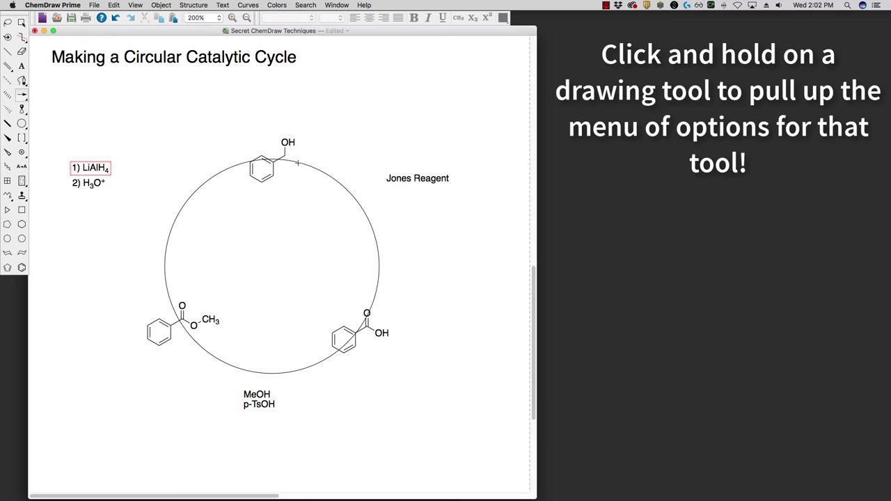
left_click_drag(298, 163, 376, 284)
left_click_drag(336, 230, 367, 217)
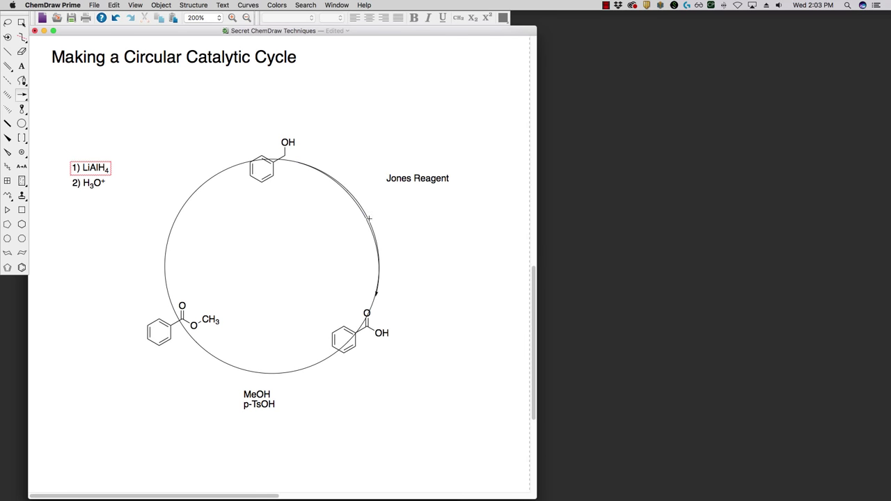
mouse_move(376, 294)
left_mouse_down()
mouse_move(378, 305)
mouse_move(377, 296)
left_mouse_up()
left_click_drag(332, 356, 210, 355)
left_click_drag(271, 354, 270, 374)
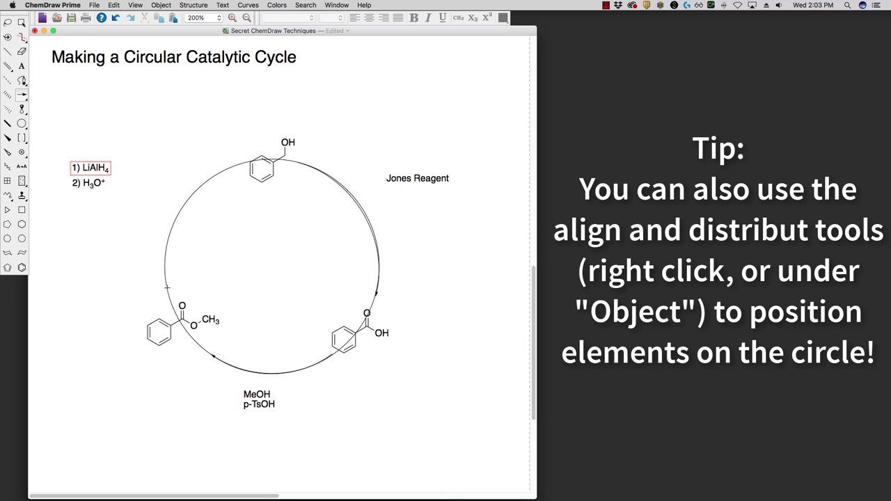
left_click_drag(168, 291, 239, 166)
left_click_drag(204, 228, 177, 217)
- Delete the guide circle
left_click(22, 22)
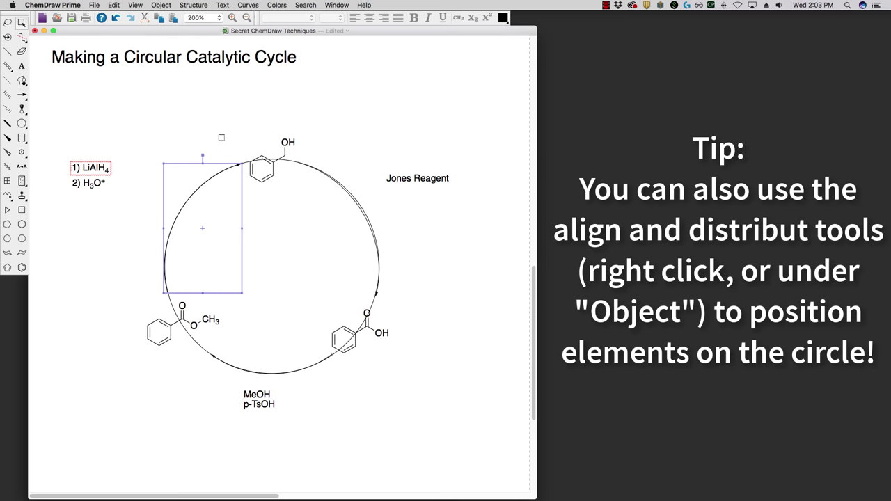
left_click(258, 240)
key("Delete")
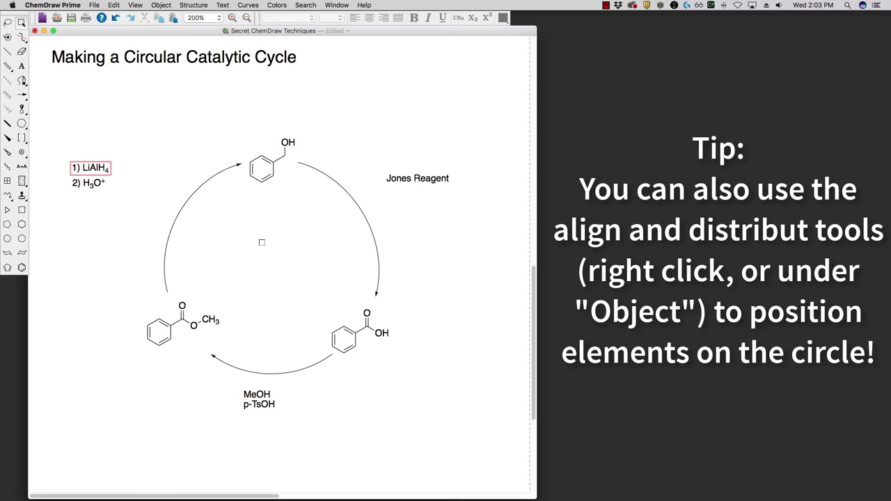
- Move Jones Reagent, MeOH/p-TsOH and 1) LiAlH4 / 2) H3O+ beside the right, bottom and left arcs
left_click_drag(425, 188, 406, 211)
left_click_drag(266, 397, 280, 390)
left_click_drag(80, 168, 146, 194)
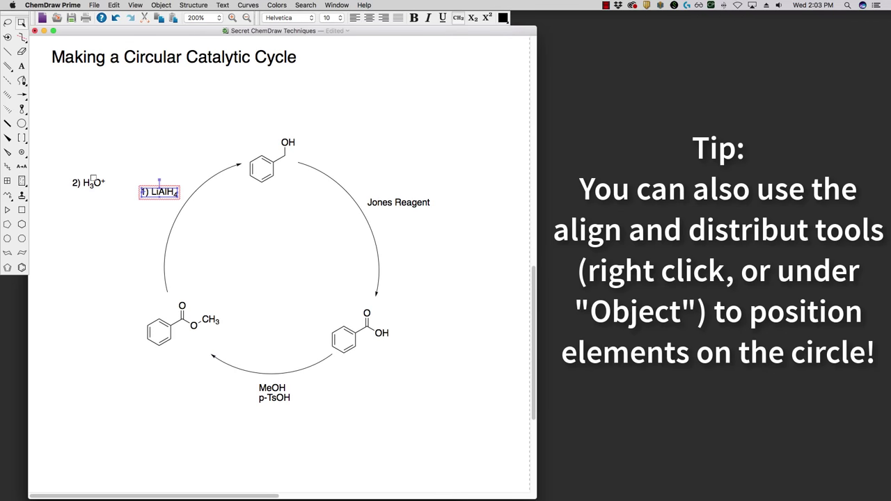
left_click_drag(86, 184, 155, 208)
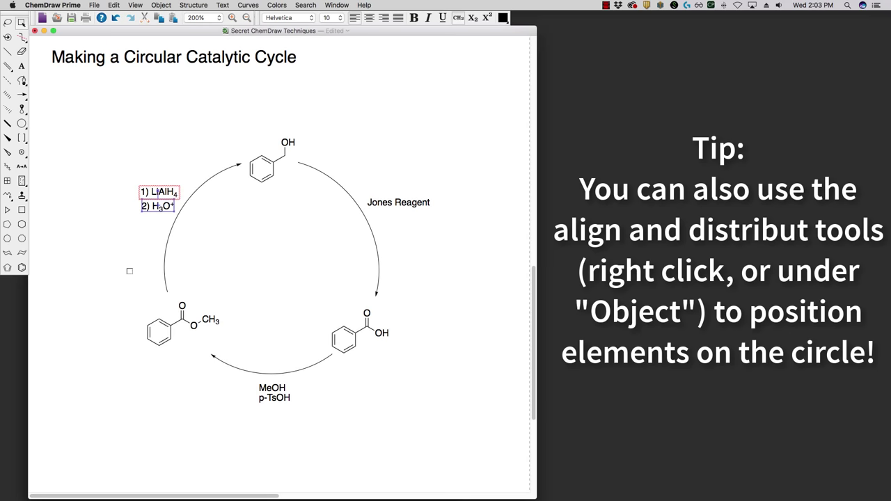
left_click(129, 271)
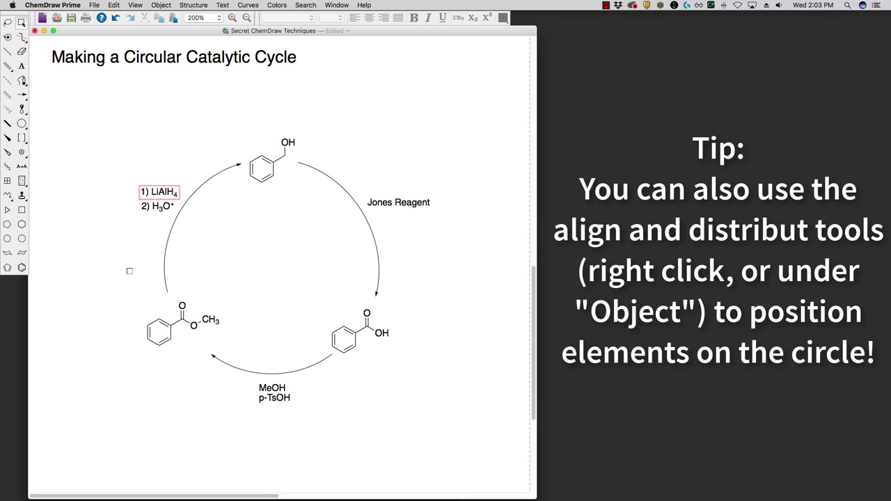